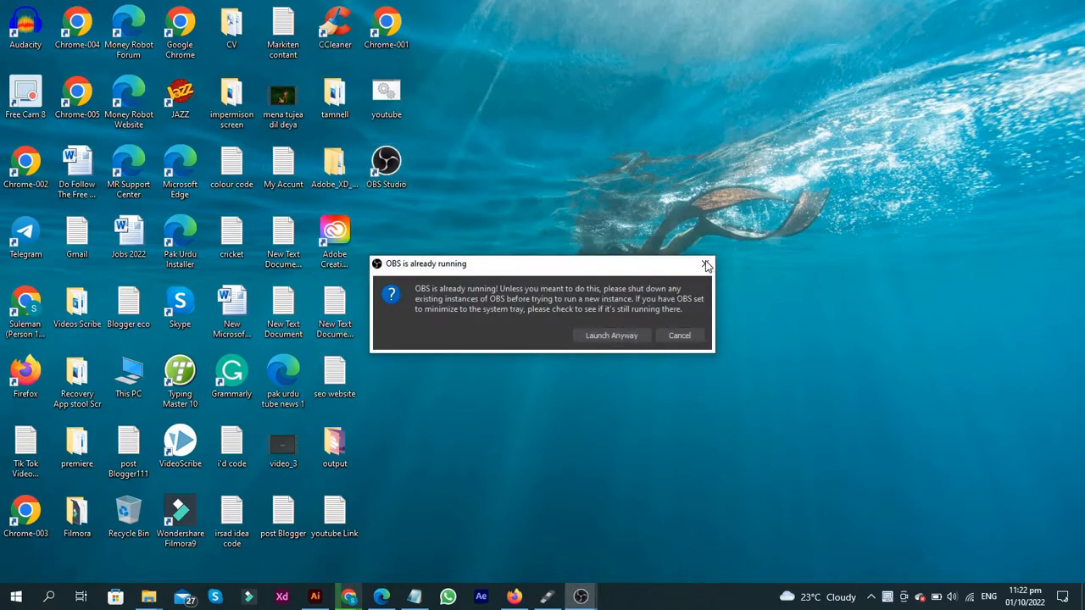
Step: Open the OBS settings folder from the running OBS instance, then exit OBS and confirm the shutdown
{"action": "left_click", "coordinate": [705, 263]}
{"action": "left_click", "coordinate": [580, 598]}
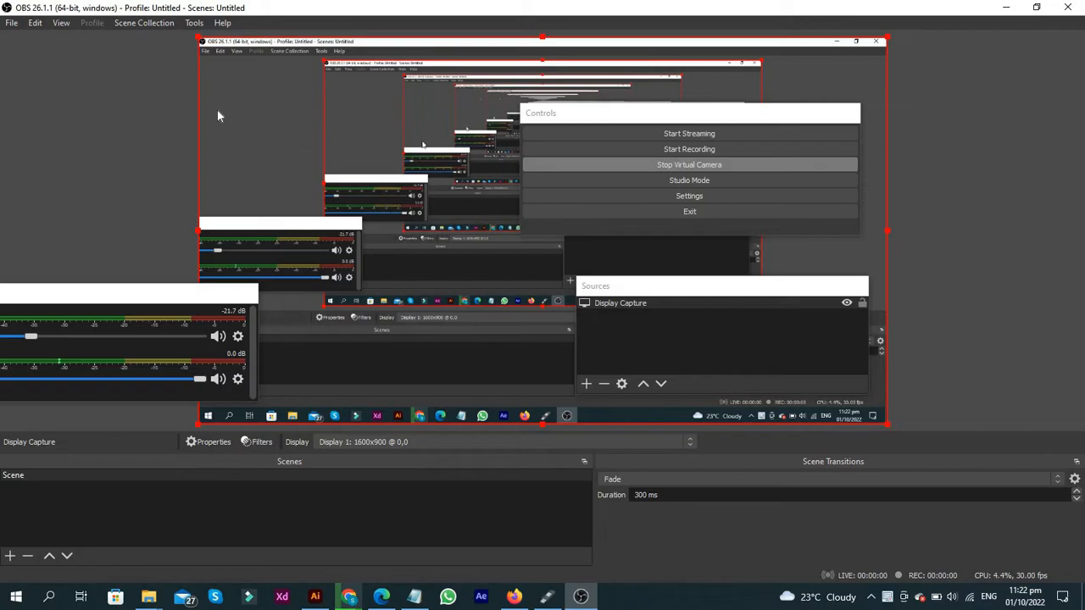
{"action": "left_click", "coordinate": [13, 24]}
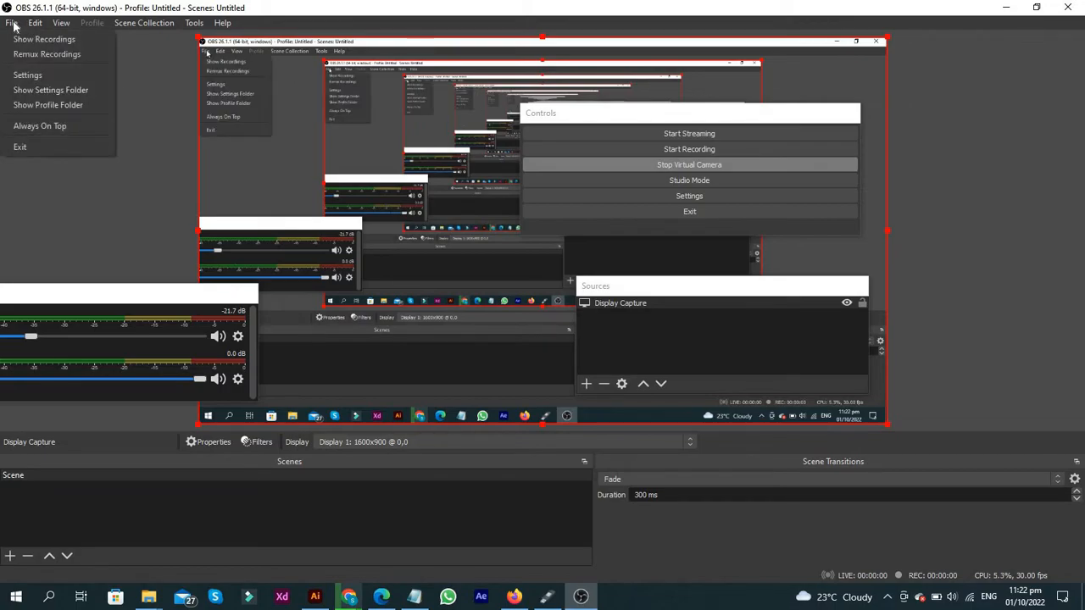
{"action": "left_click", "coordinate": [56, 95]}
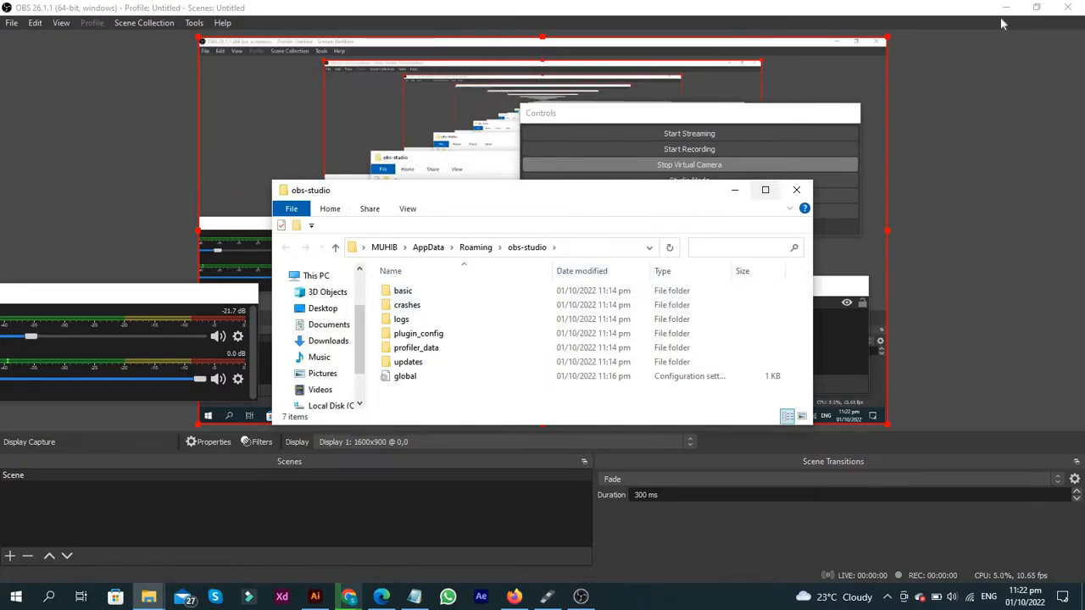
{"action": "left_click", "coordinate": [1070, 9]}
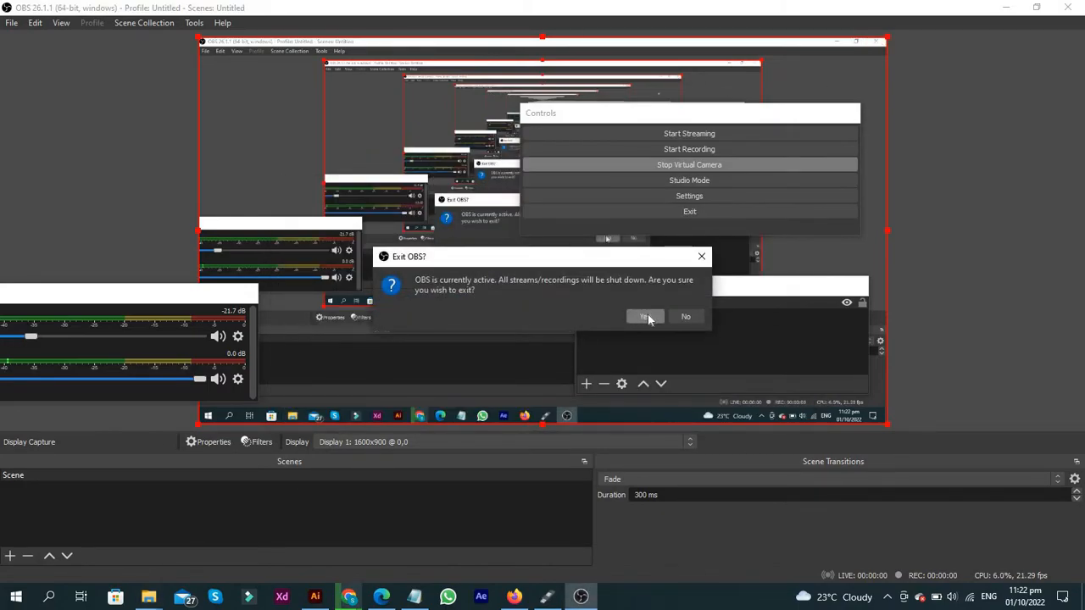
{"action": "left_click", "coordinate": [647, 317]}
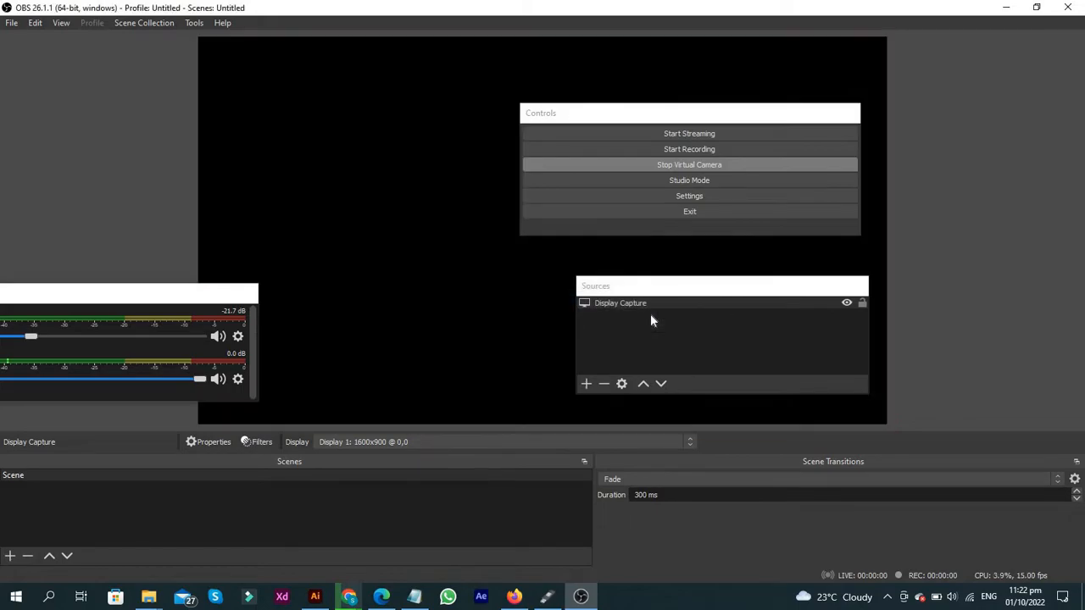
Step: Delete all files and folders inside the obs-studio settings folder and close its window
{"action": "left_click_drag", "start_coordinate": [446, 395], "coordinate": [452, 291]}
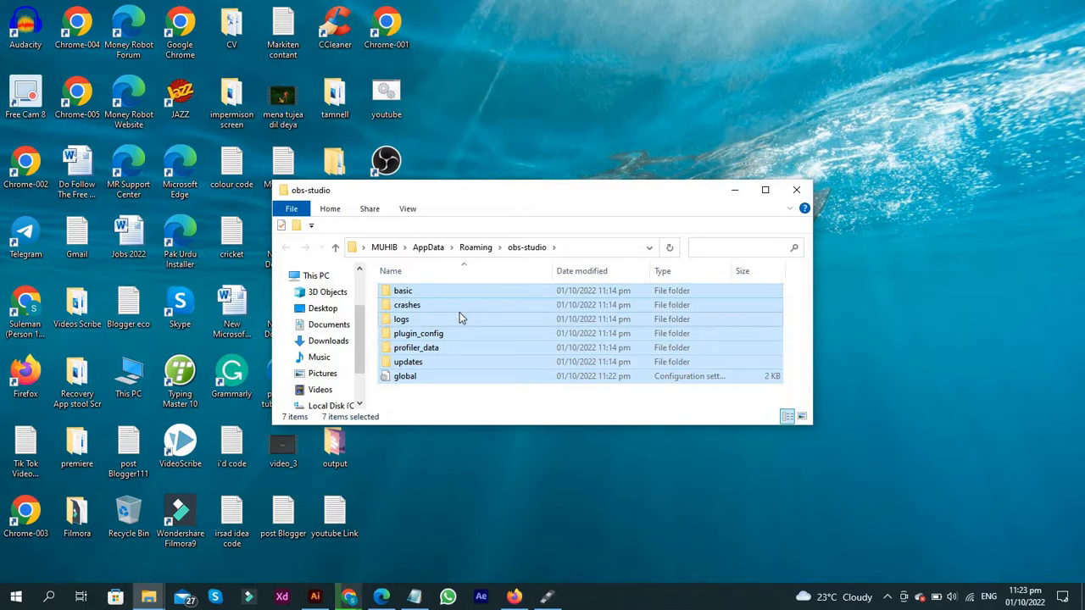
{"action": "right_click", "coordinate": [460, 312]}
{"action": "left_click", "coordinate": [487, 267]}
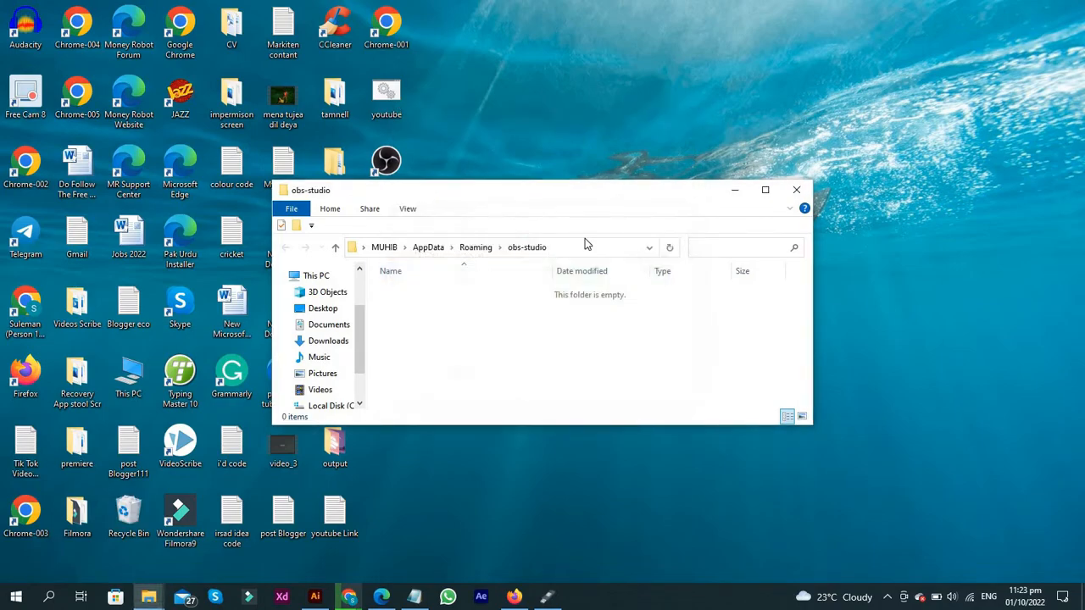
{"action": "left_click", "coordinate": [796, 189]}
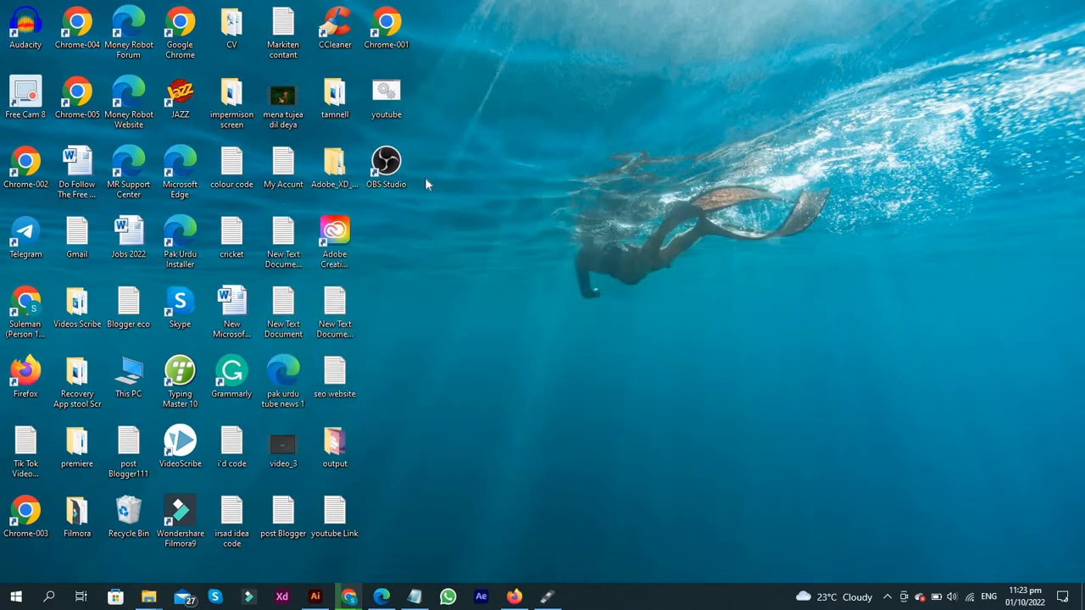
Step: Relaunch OBS Studio, cancelling the auto-configuration wizard and skipping the 28.0.2 update
{"action": "double_click", "coordinate": [383, 163]}
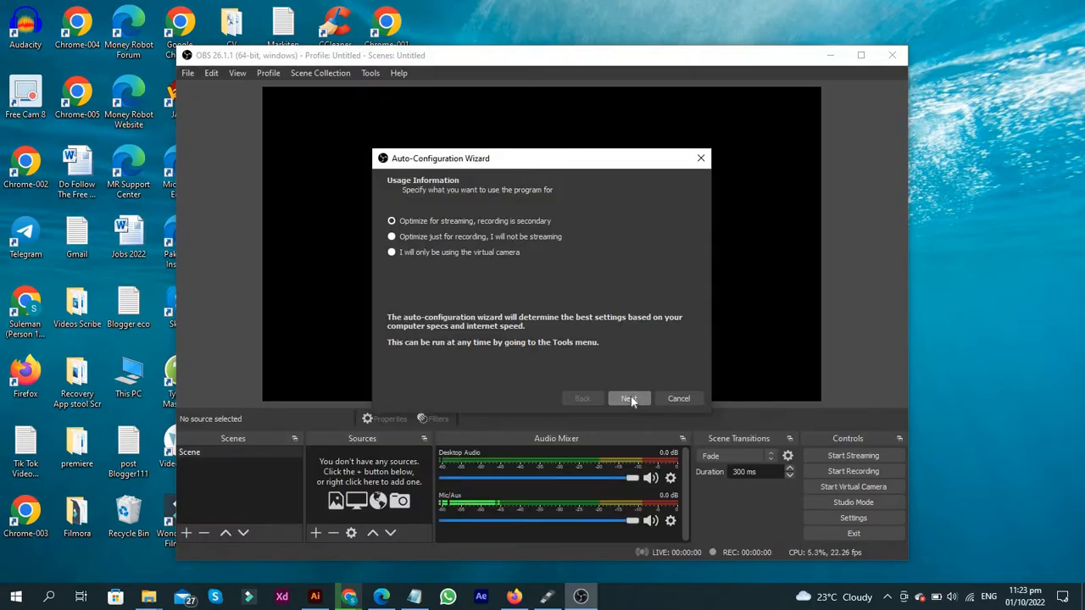
{"action": "left_click", "coordinate": [629, 399]}
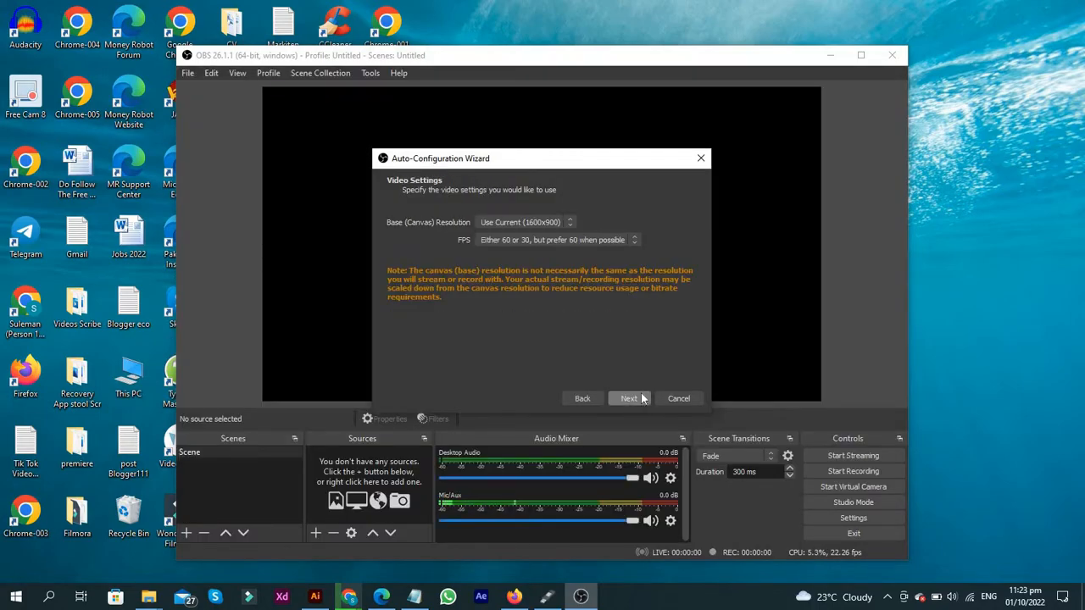
{"action": "left_click", "coordinate": [641, 398]}
{"action": "left_click", "coordinate": [678, 399]}
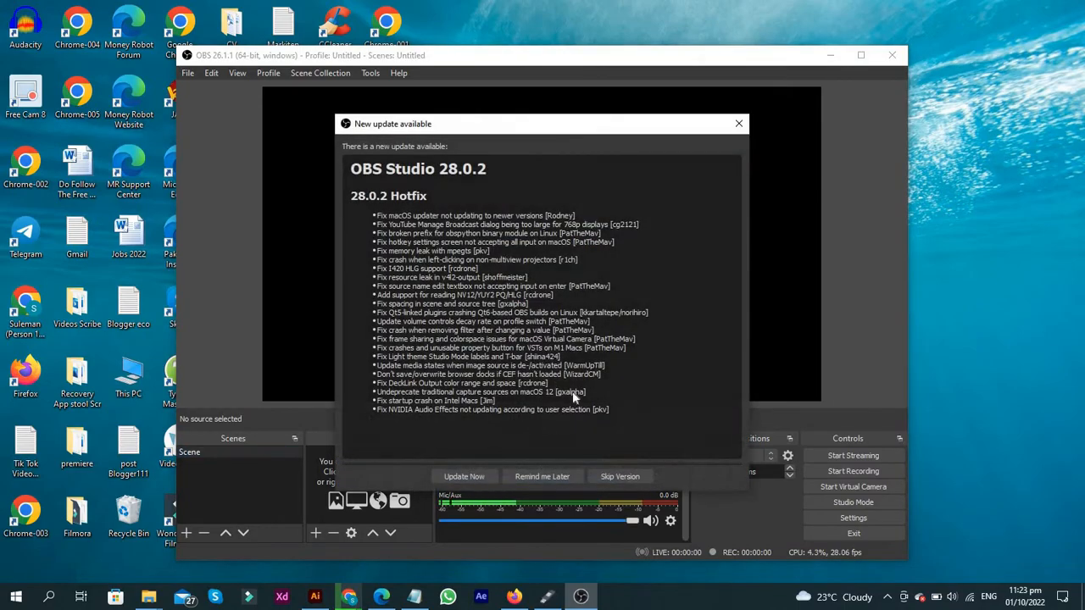
{"action": "left_click", "coordinate": [614, 478]}
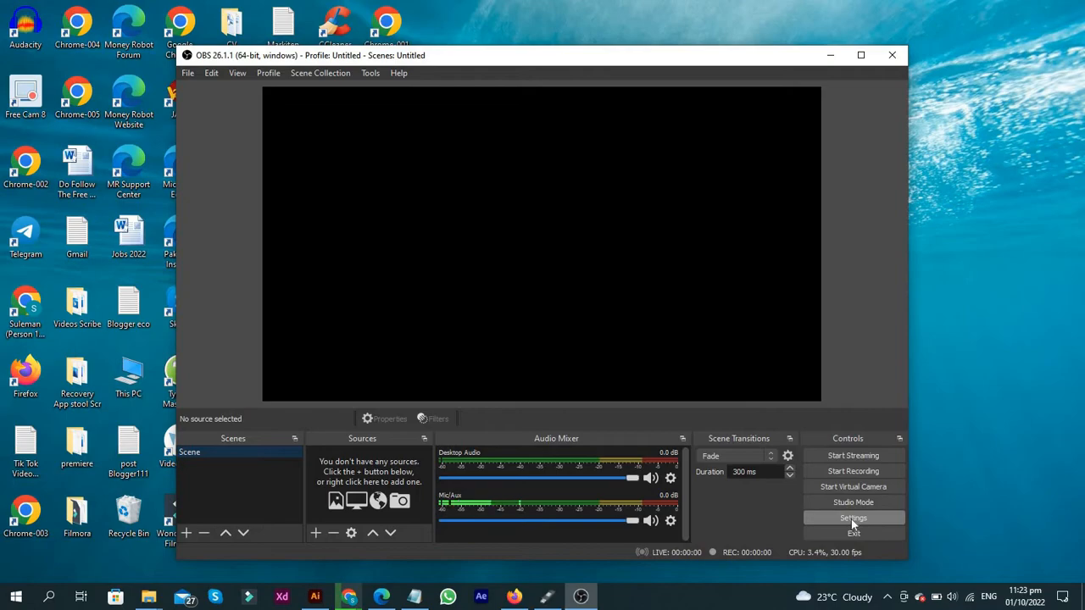
Step: Set the recording path in the output settings to the "scr videos" folder on drive D and save the settings
{"action": "left_click", "coordinate": [854, 519]}
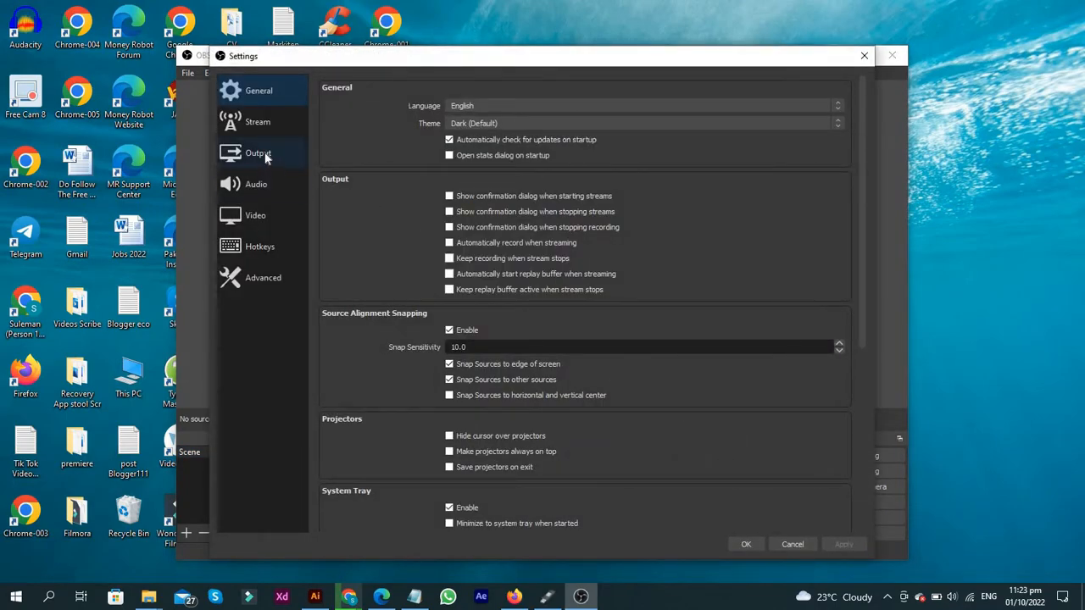
{"action": "left_click", "coordinate": [270, 161]}
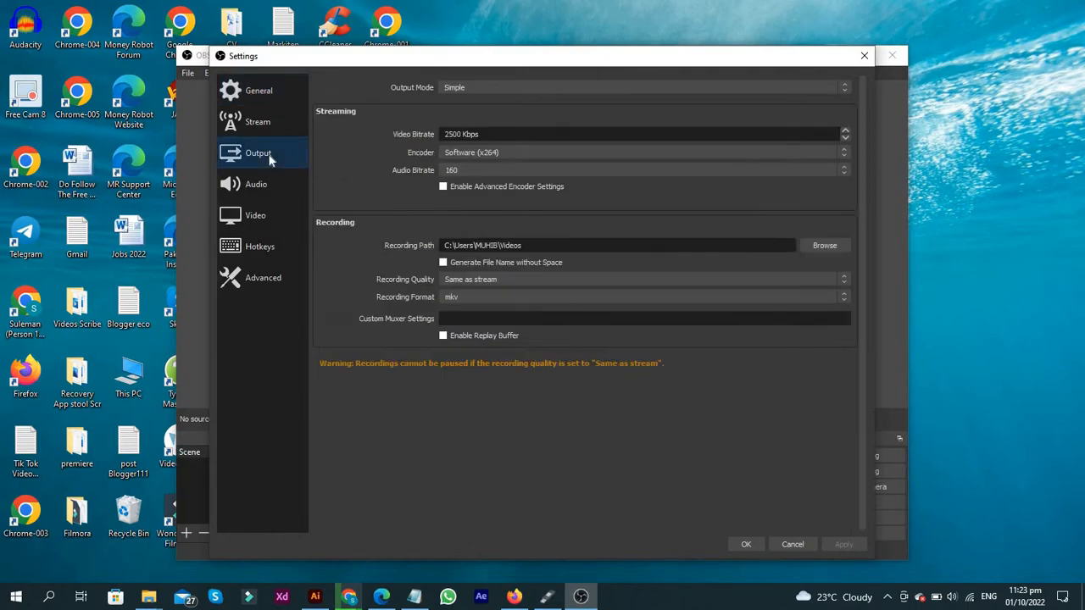
{"action": "left_click", "coordinate": [821, 247]}
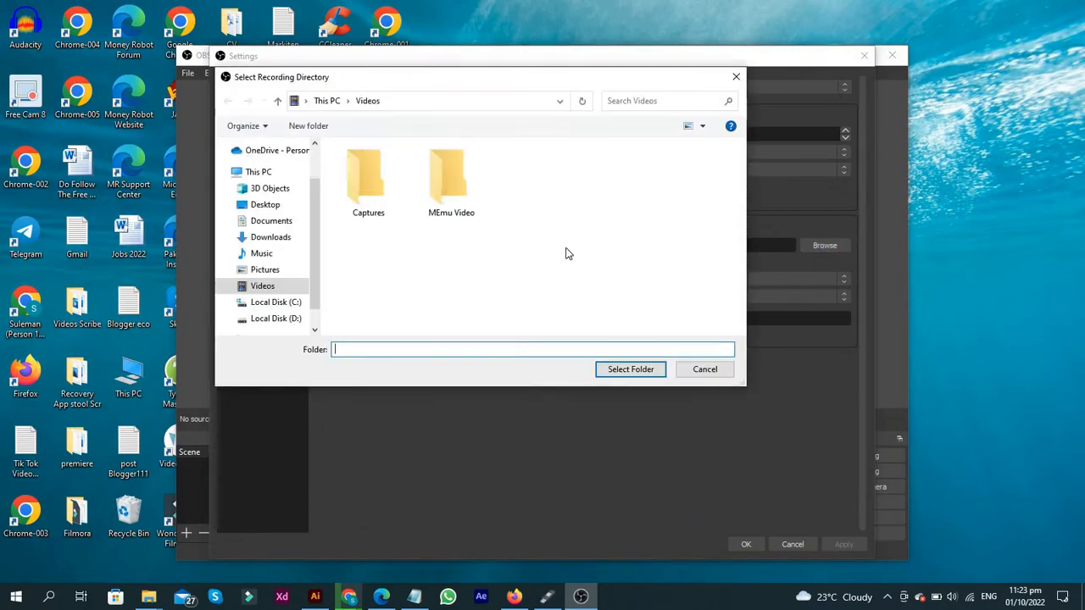
{"action": "left_click", "coordinate": [275, 318]}
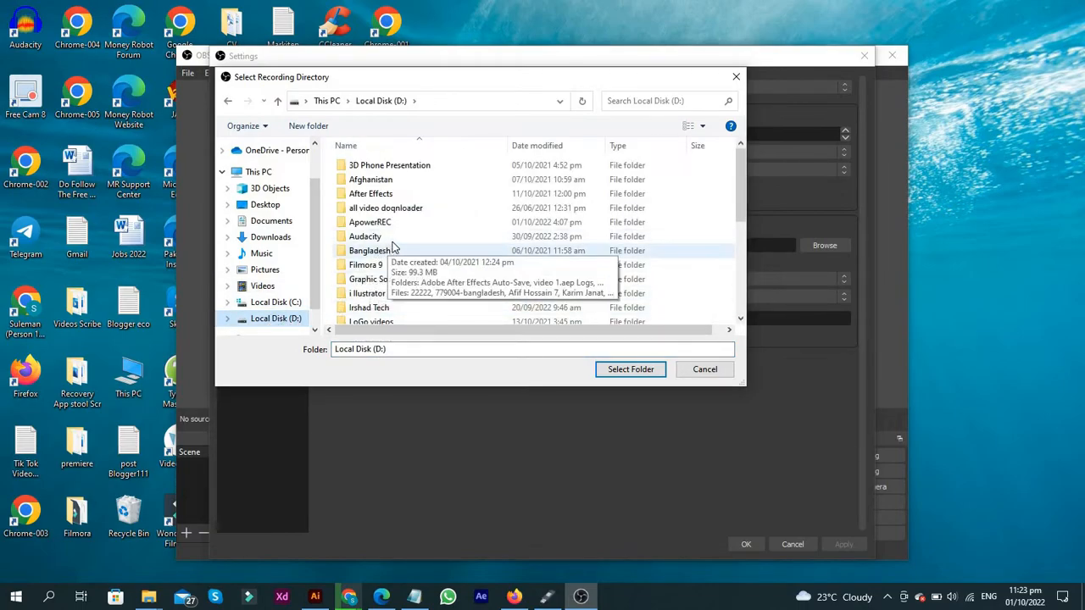
{"action": "scroll", "coordinate": [410, 222], "scroll_direction": "down", "scroll_amount": 3}
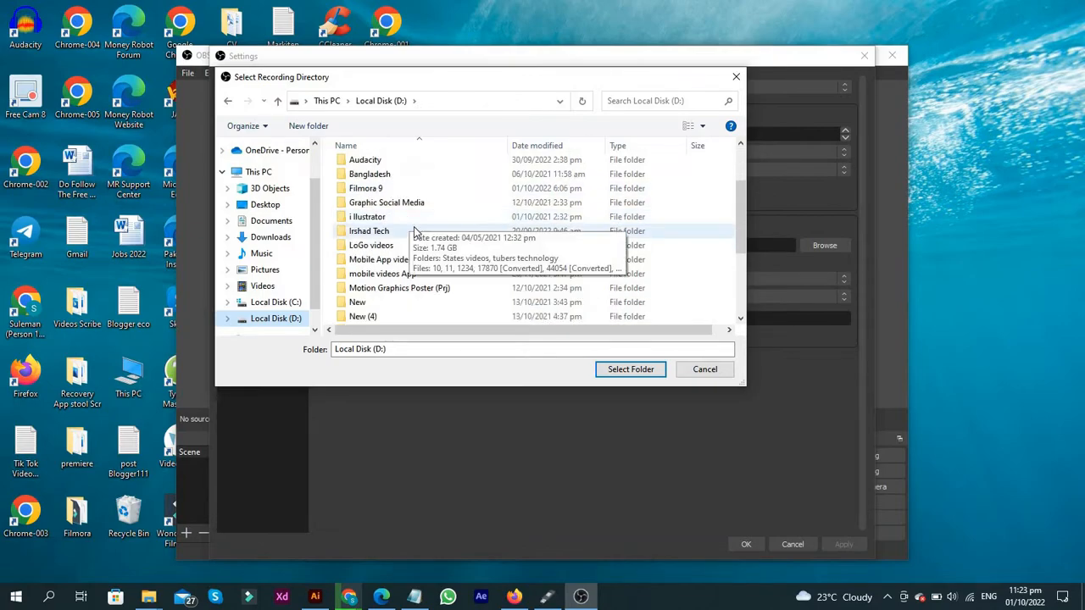
{"action": "left_click", "coordinate": [402, 302]}
{"action": "left_click", "coordinate": [644, 371]}
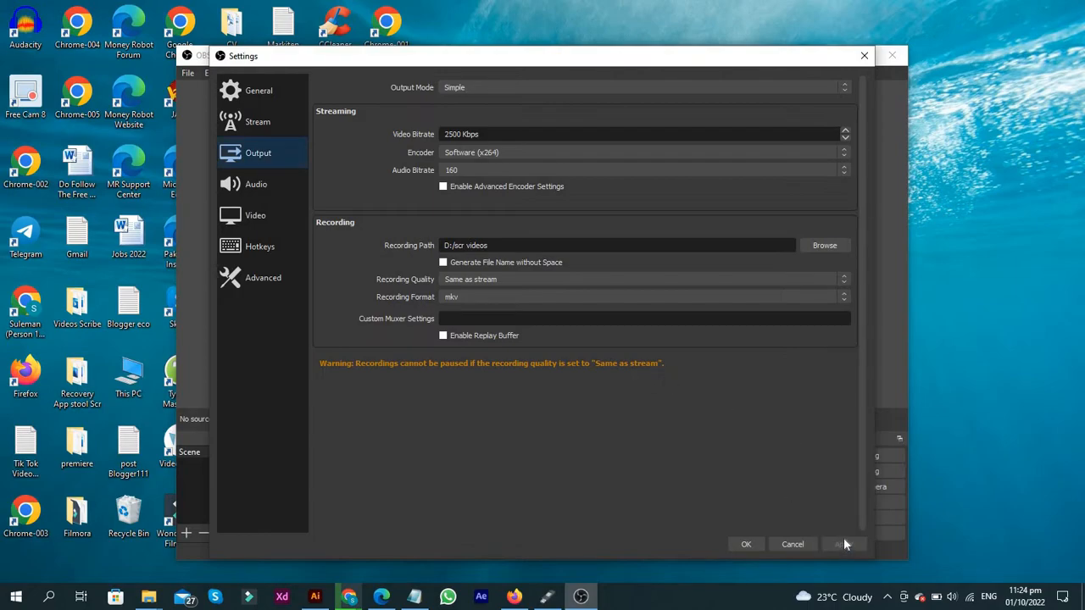
{"action": "left_click", "coordinate": [748, 544]}
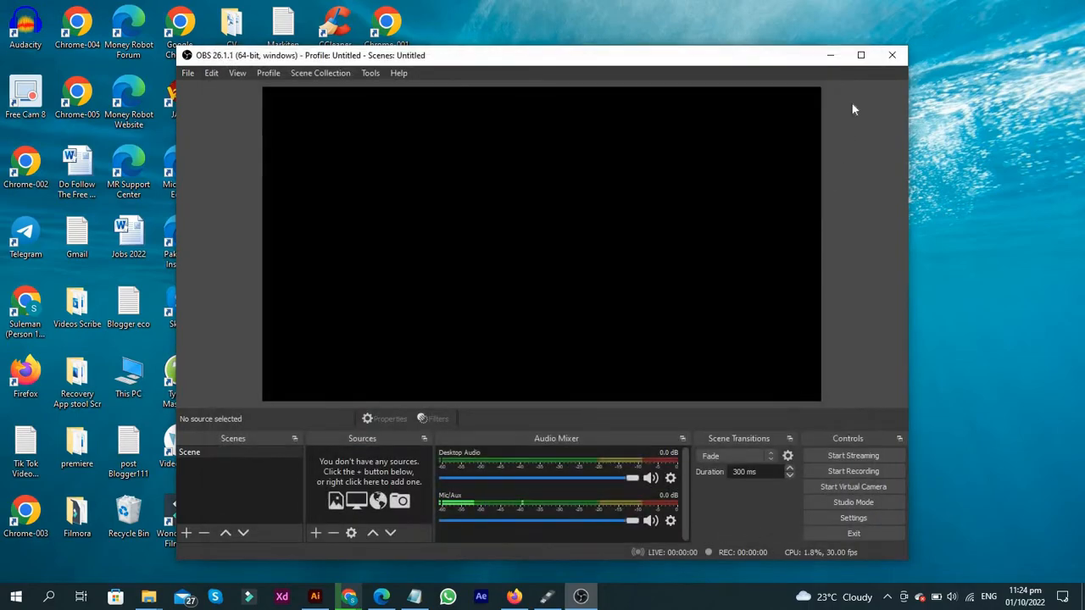
Step: Maximize the OBS window and add a new Display Capture source for Display 1 with cursor capture enabled
{"action": "left_click", "coordinate": [861, 56]}
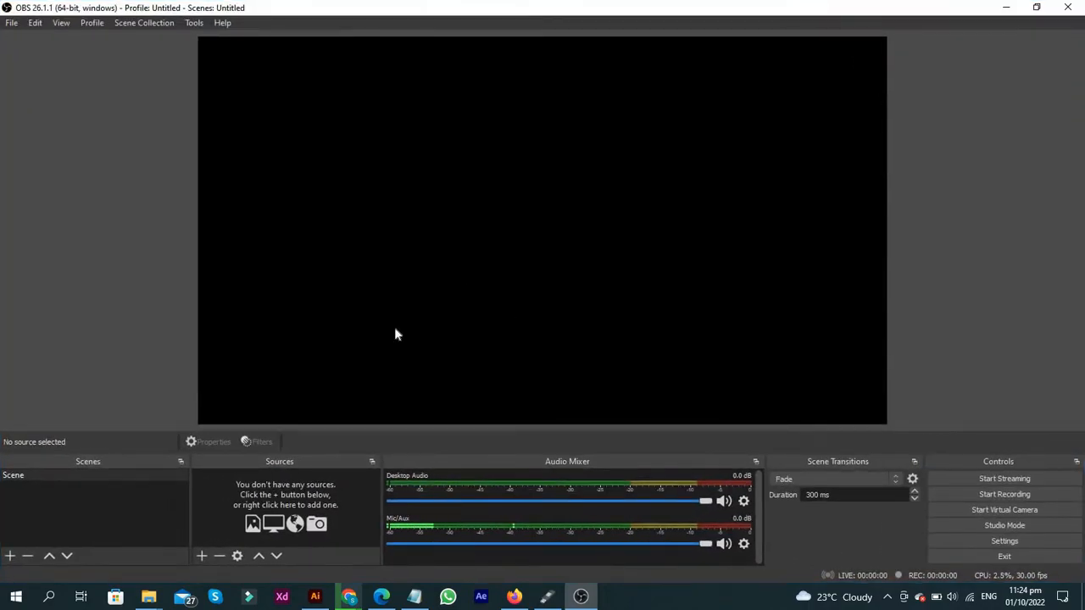
{"action": "left_click", "coordinate": [201, 557]}
{"action": "mouse_move", "coordinate": [204, 537]}
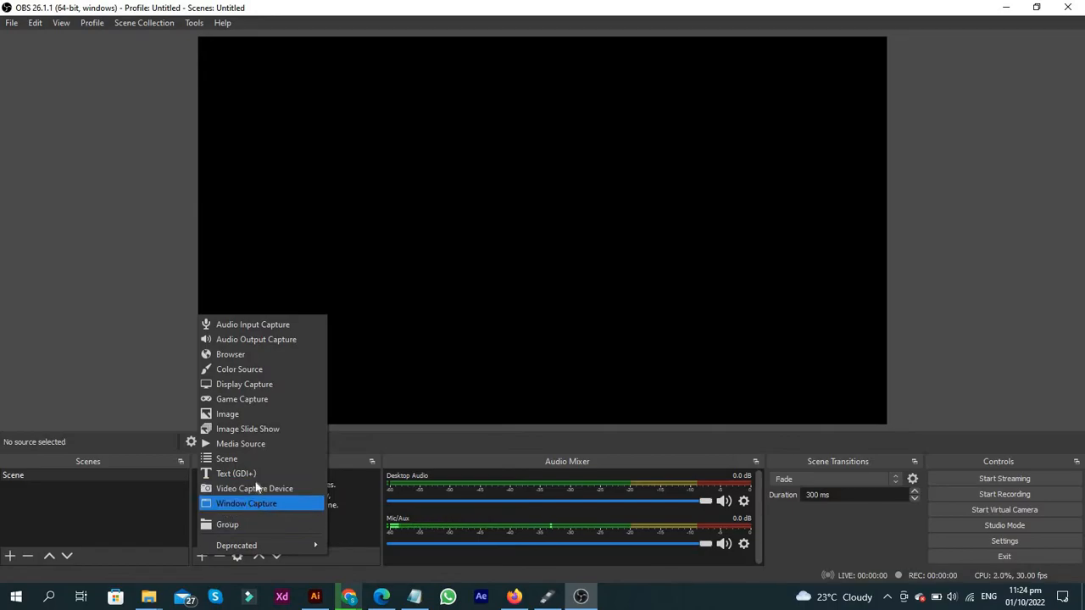
{"action": "left_click", "coordinate": [262, 391]}
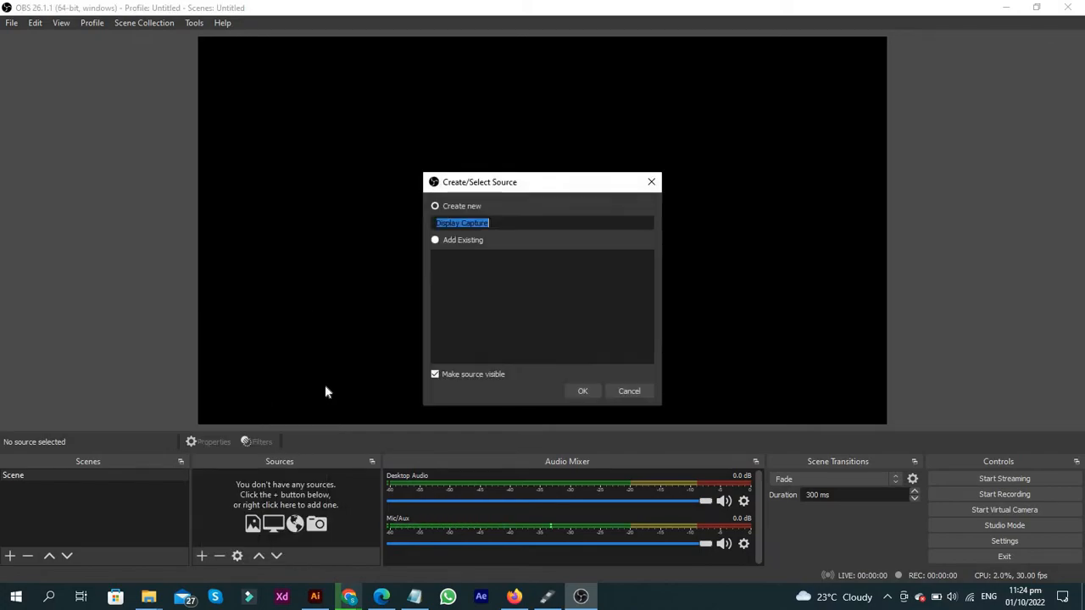
{"action": "left_click", "coordinate": [579, 392]}
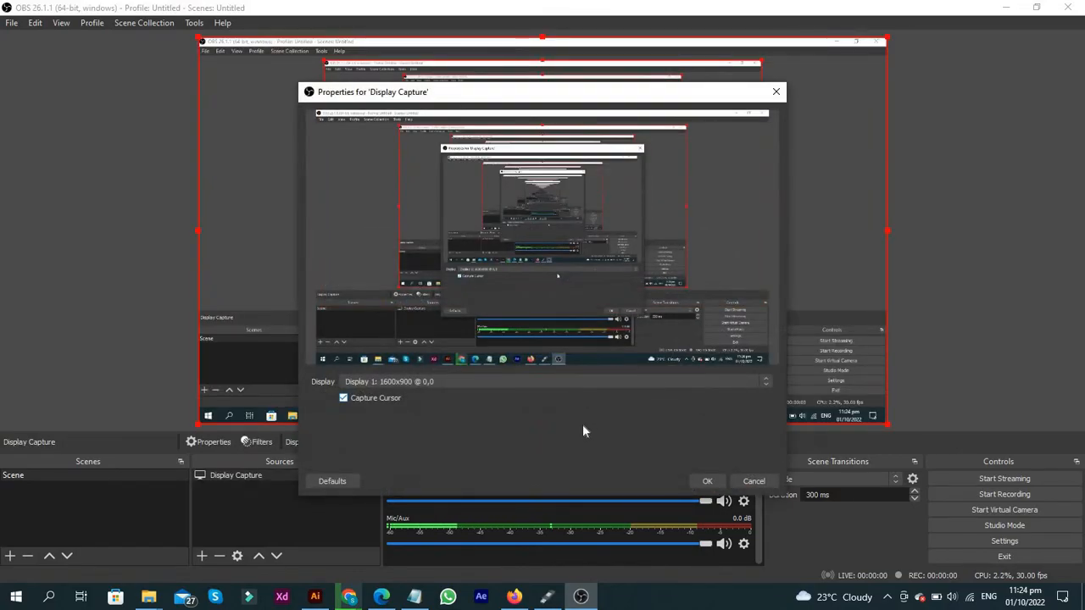
{"action": "left_click", "coordinate": [706, 480]}
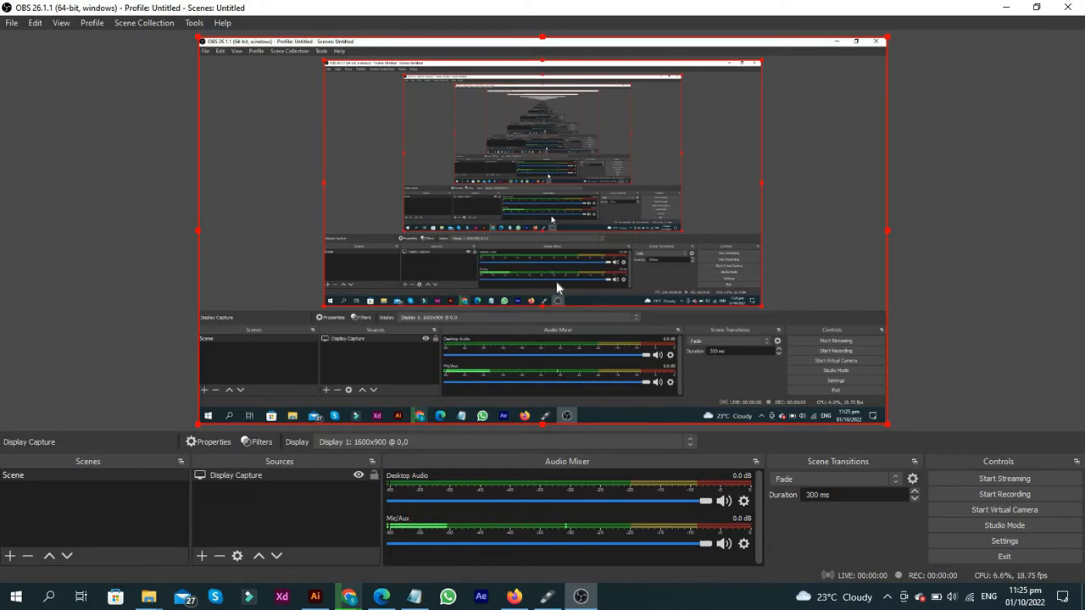
Step: View the account's own YouTube channel page in Firefox, then minimize the browser to return to OBS
{"action": "left_click", "coordinate": [382, 597]}
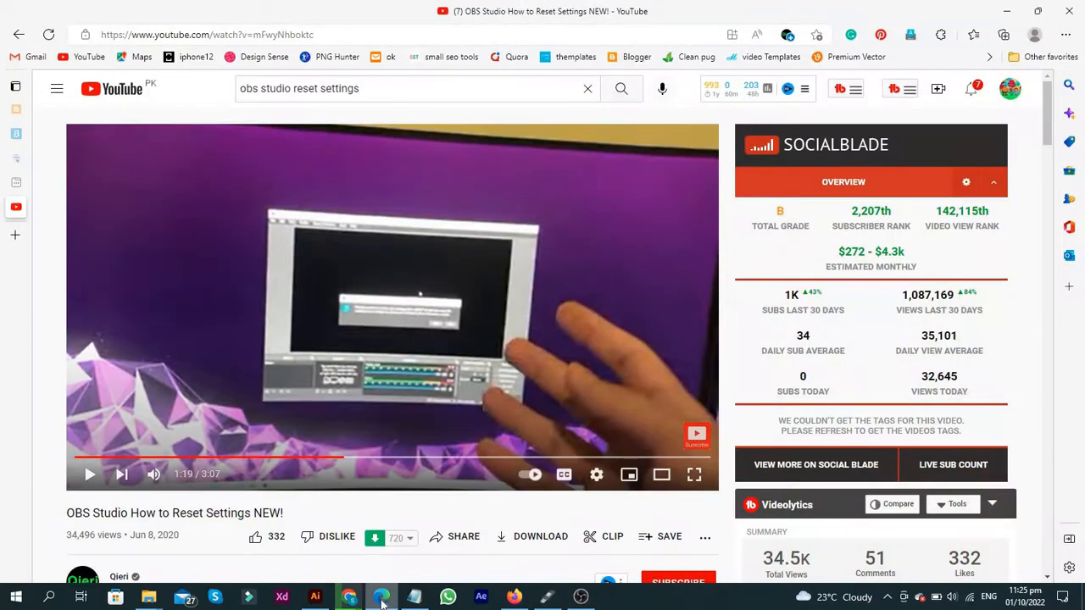
{"action": "left_click", "coordinate": [581, 598]}
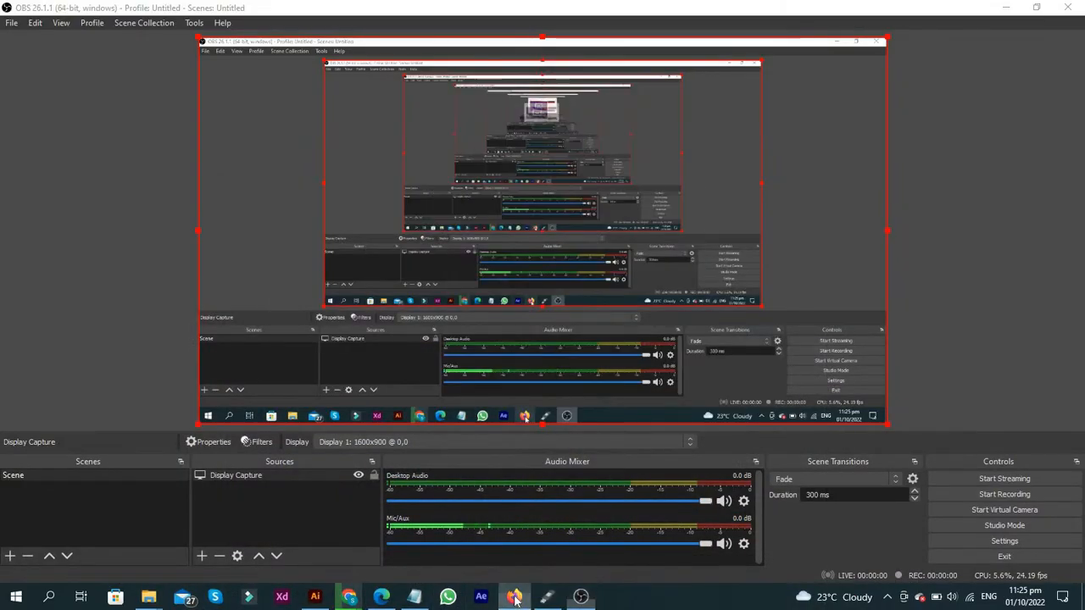
{"action": "left_click", "coordinate": [515, 598]}
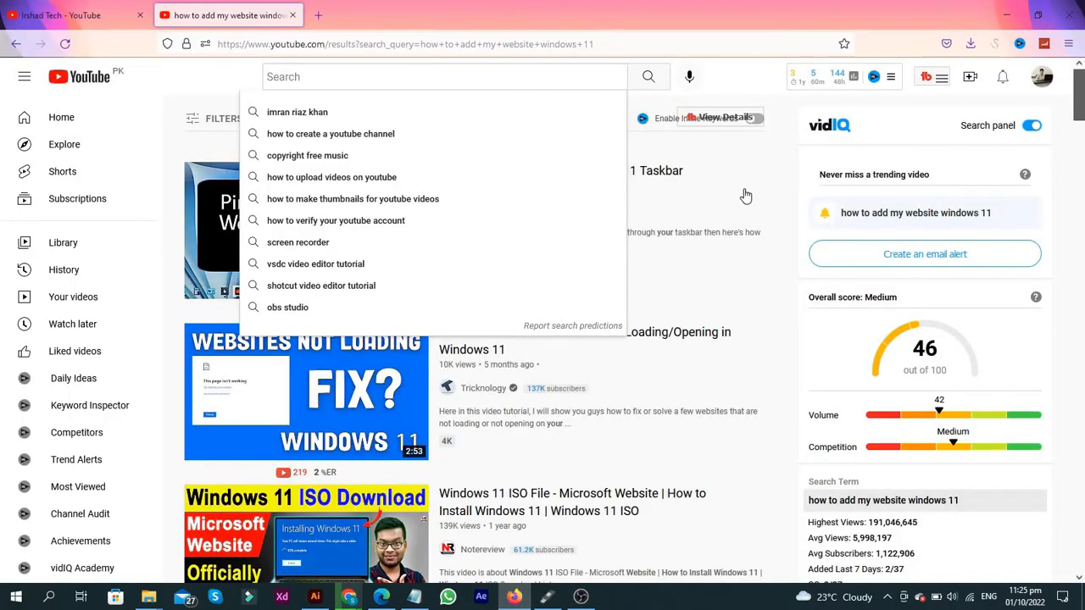
{"action": "left_click", "coordinate": [748, 179]}
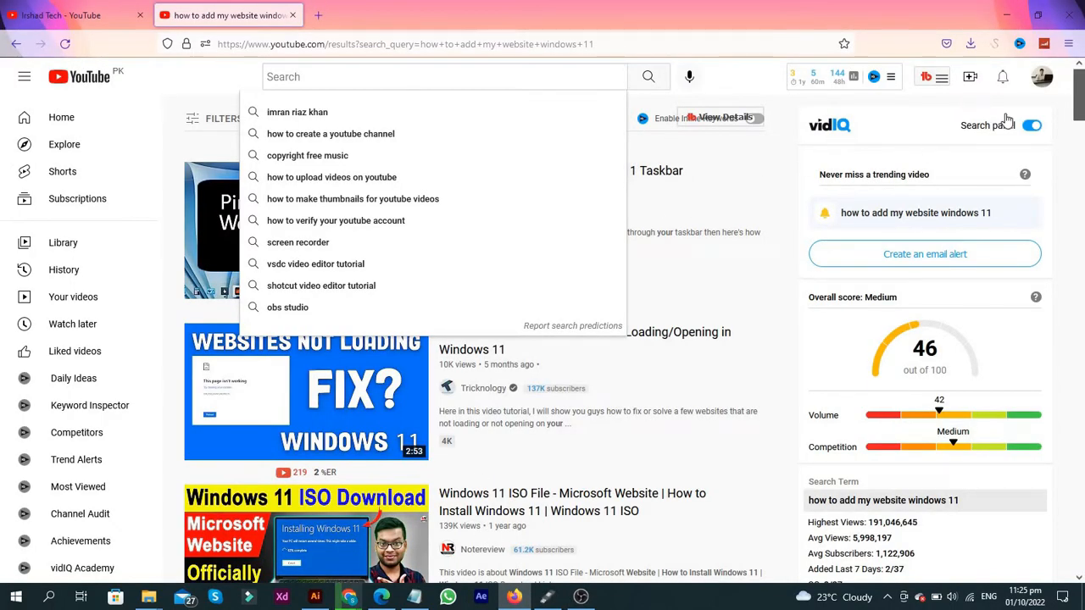
{"action": "left_click", "coordinate": [1042, 85]}
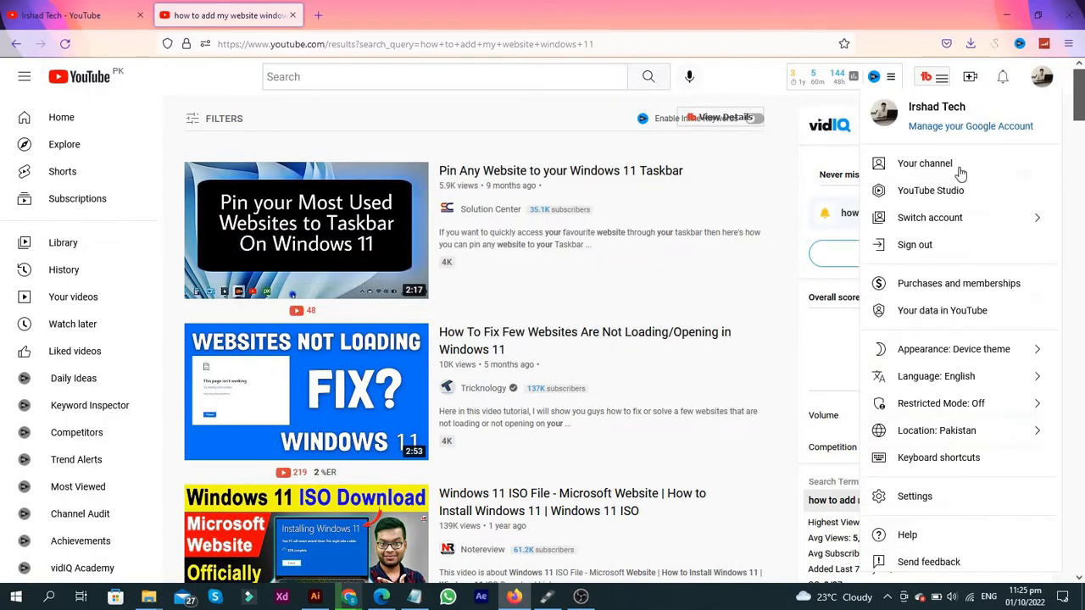
{"action": "left_click", "coordinate": [956, 169]}
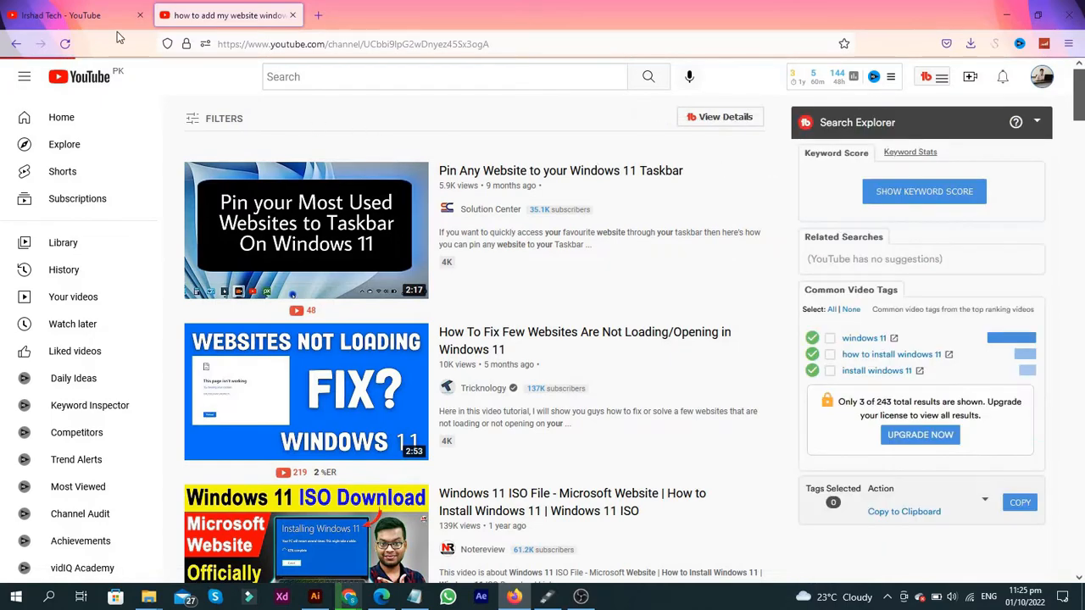
{"action": "left_click", "coordinate": [85, 12]}
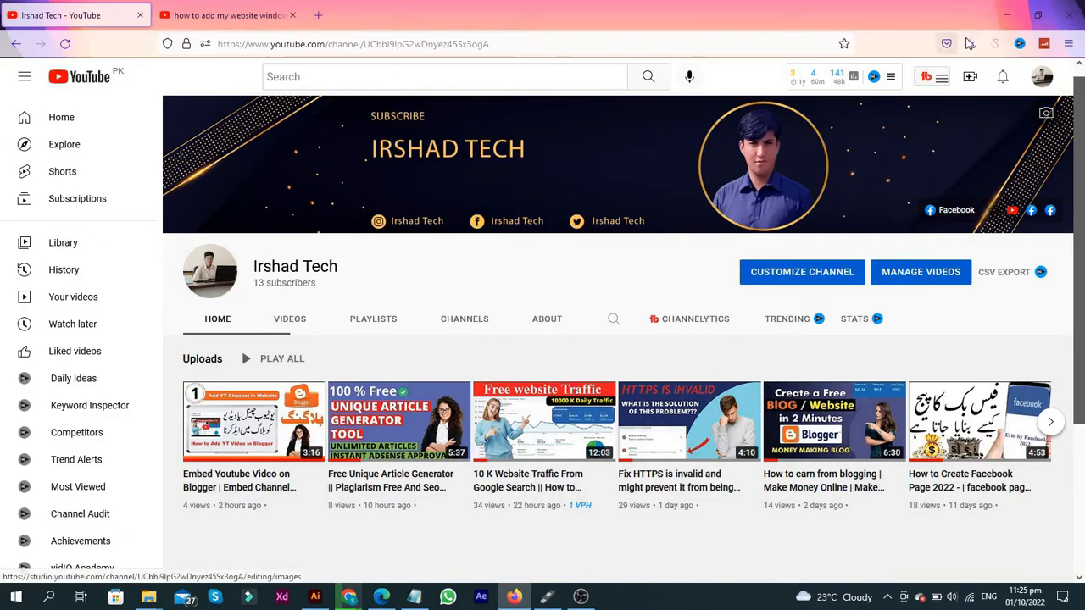
{"action": "left_click", "coordinate": [1006, 15]}
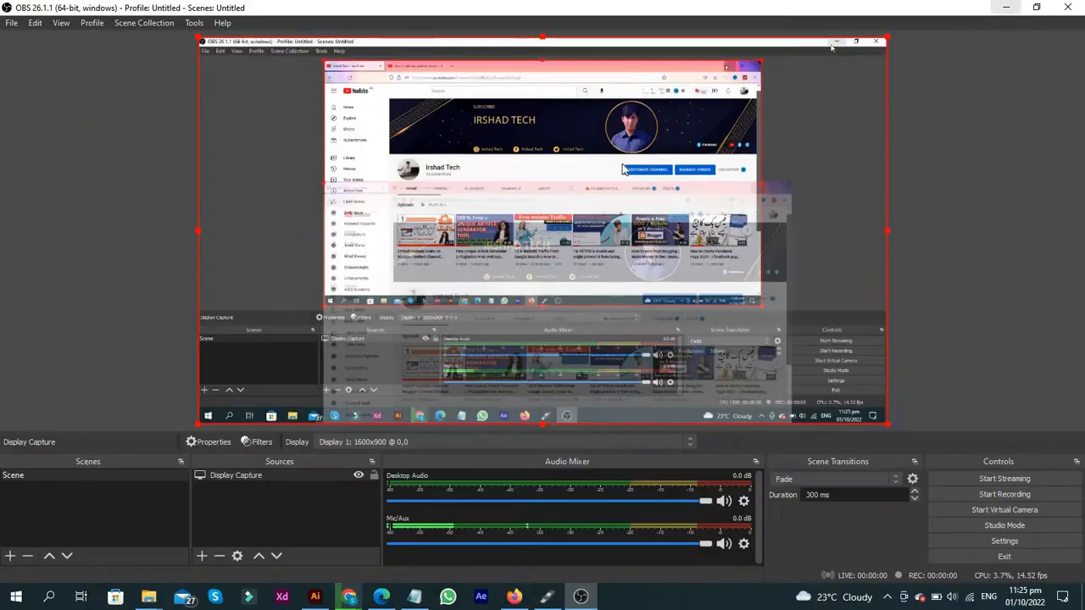